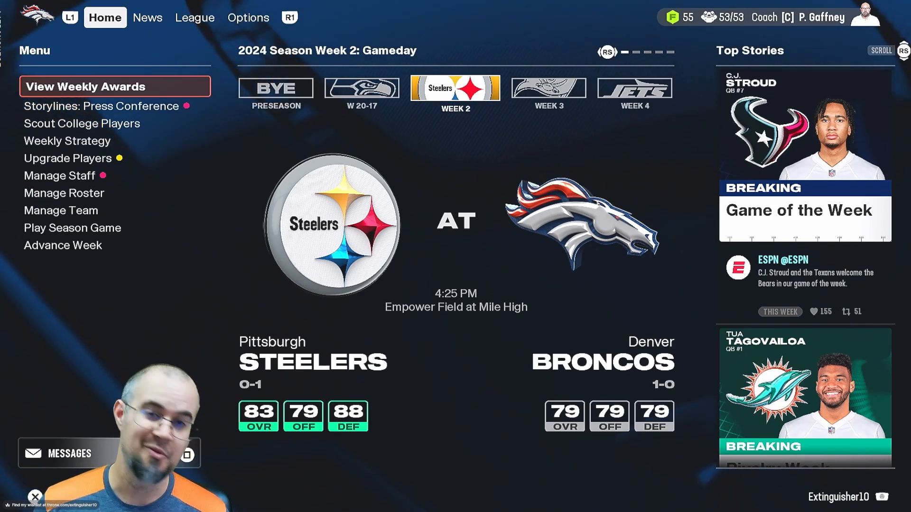
Open the XP Sliders page from Franchise Settings on the Options tab
key(Right)
key(Right)
key(Right)
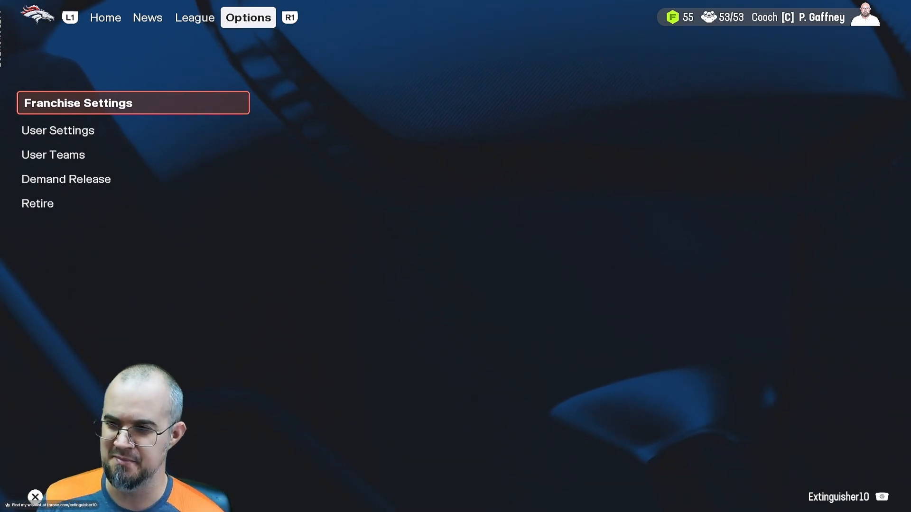
key(Return)
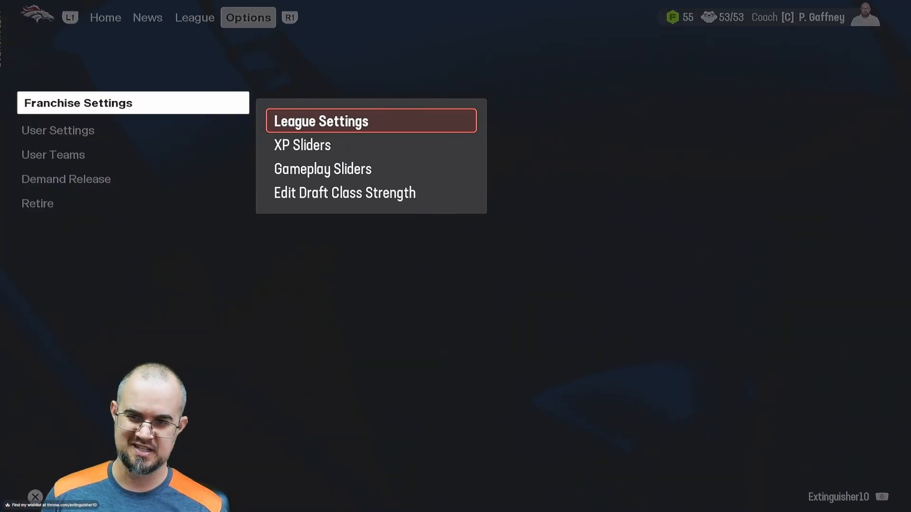
key(Down)
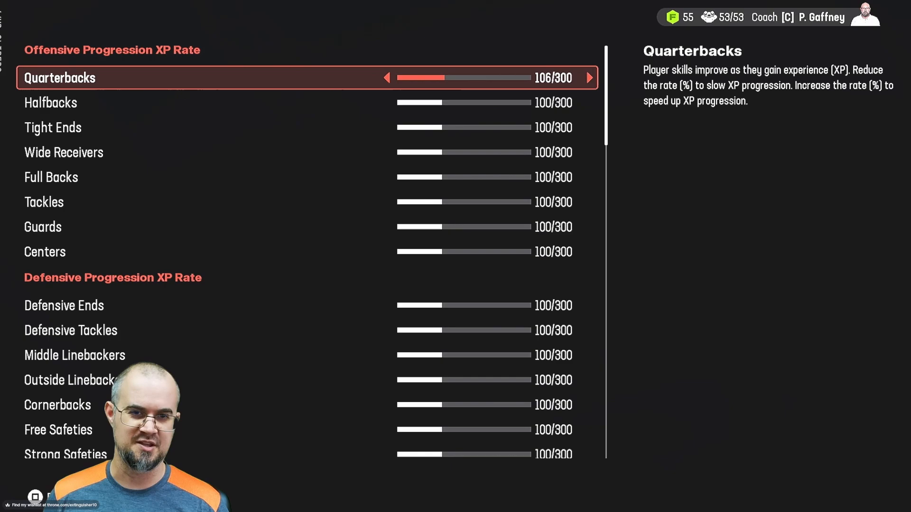
Raise Quarterbacks progression to 130/300 and lower Wide Receivers to 80/300
key(Right)
key(Right)
key(Right)
key(Right)
key(Right)
key(Right)
key(Right)
key(Right)
key(Right)
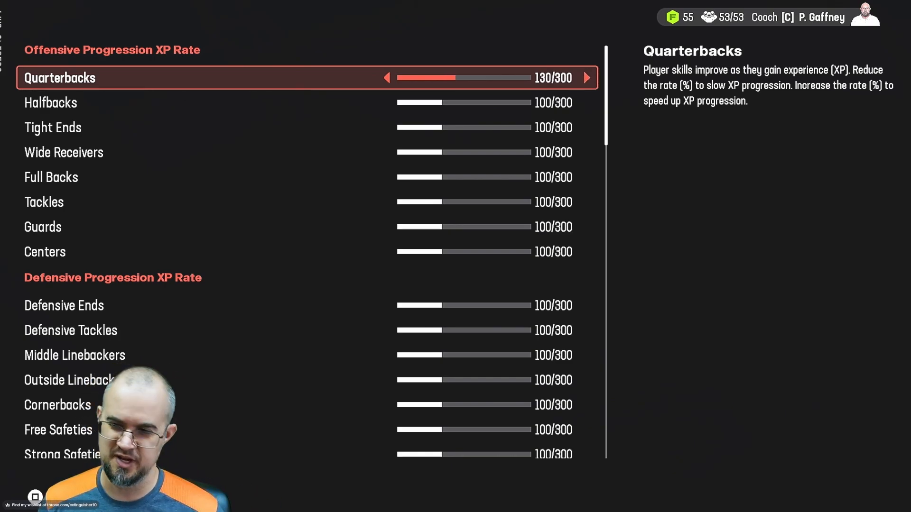
key(Down)
key(Down)
key(Down)
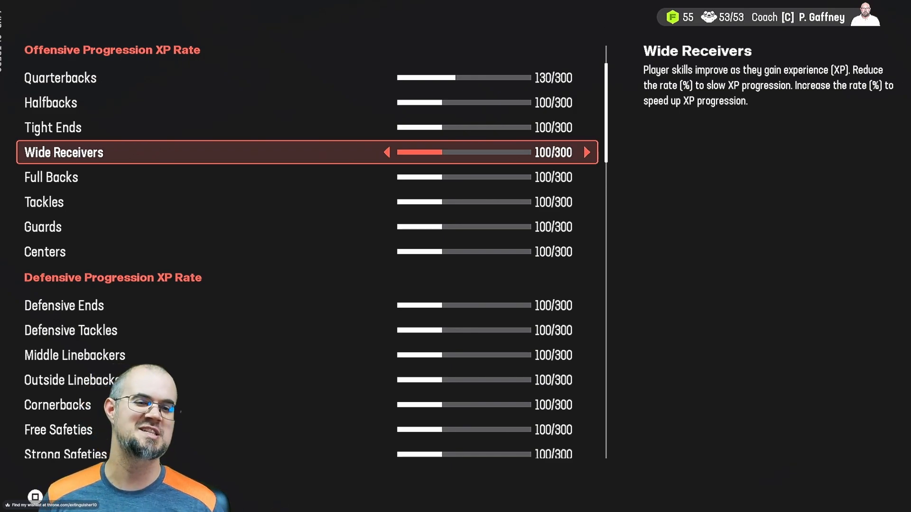
key(Left)
key(Left)
key(Left)
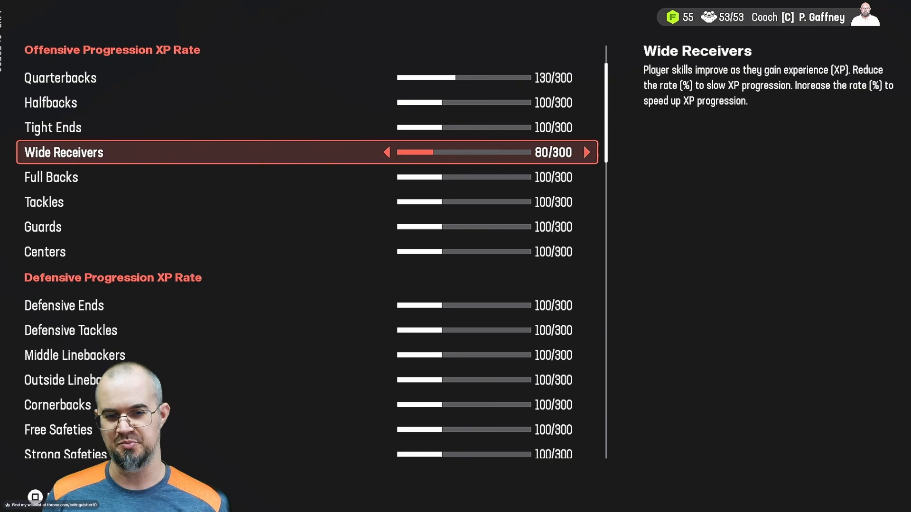
key(Down)
key(Down)
key(Down)
key(Down)
key(Down)
key(Down)
key(Down)
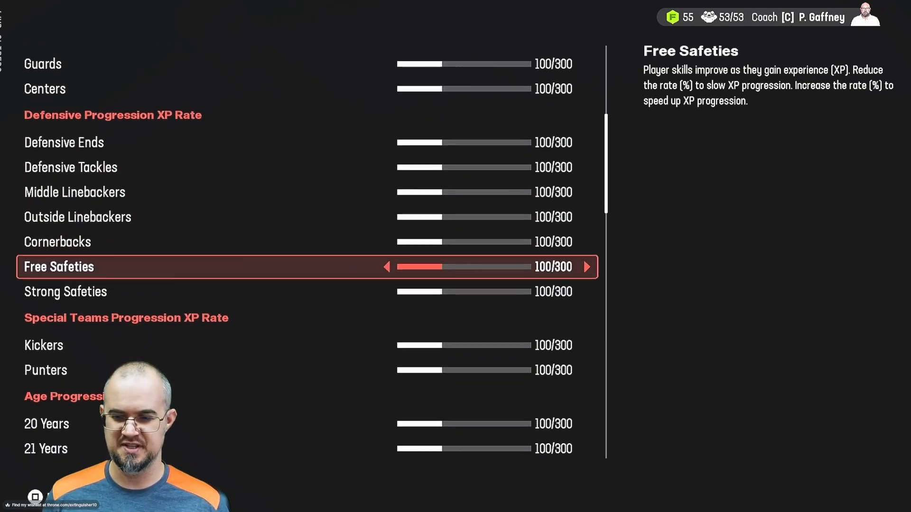
key(Down)
key(Down)
key(Down)
key(Down)
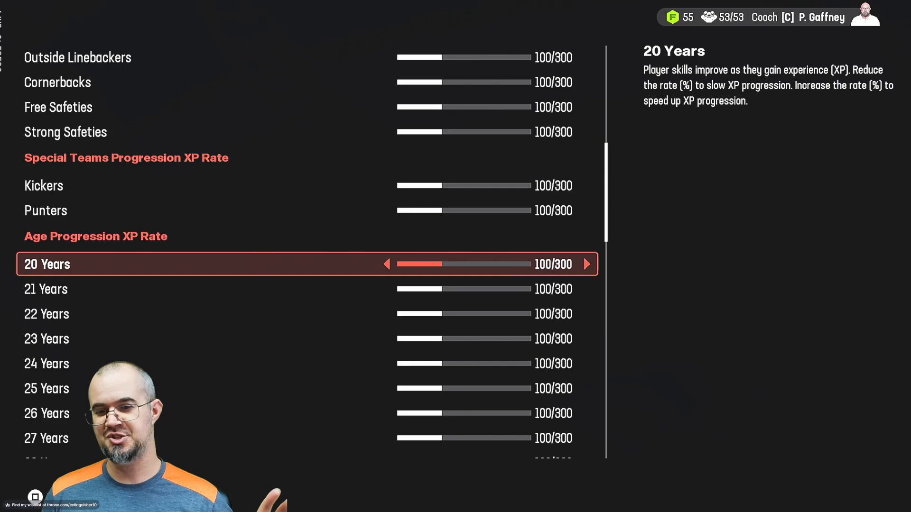
Raise age progression for 20, 21 and 22 Years, stepping down from 300/300 to 200/300
key(Right)
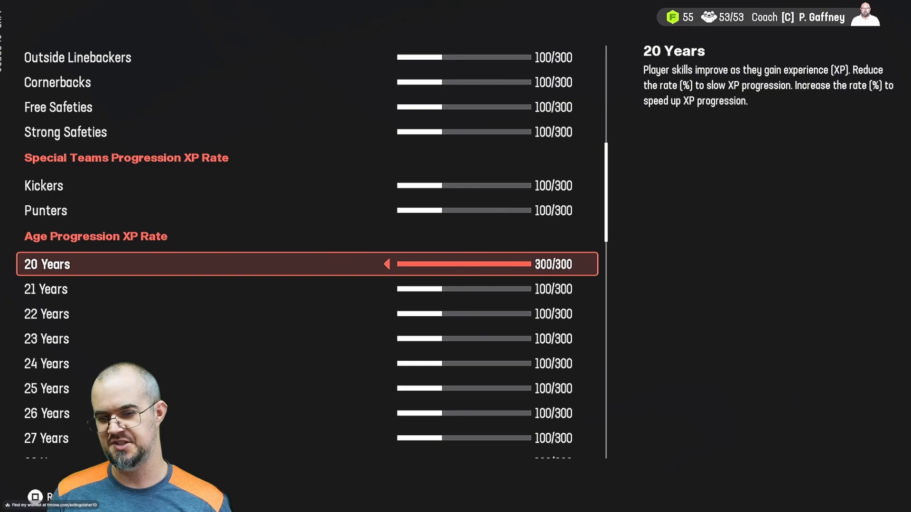
key(Down)
key(Right)
key(Right)
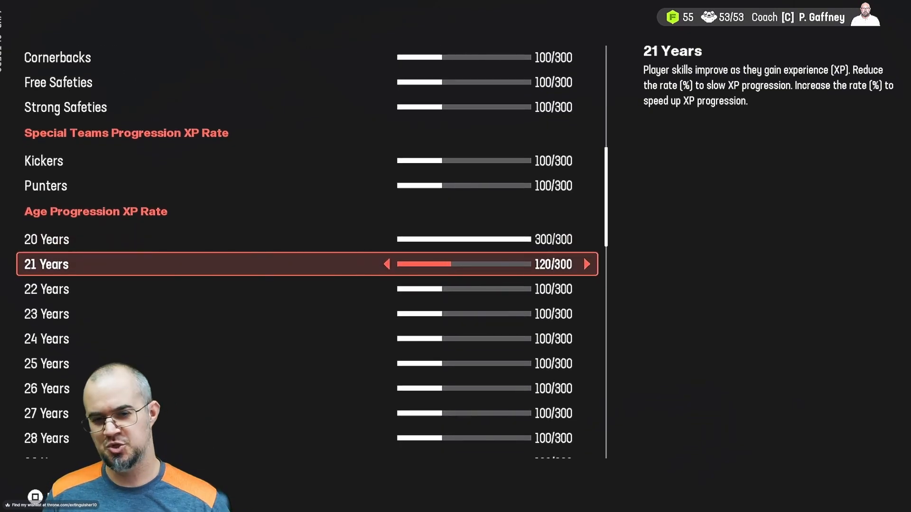
key(Right)
key(Right)
key(Right)
key(Right)
key(Right)
key(Right)
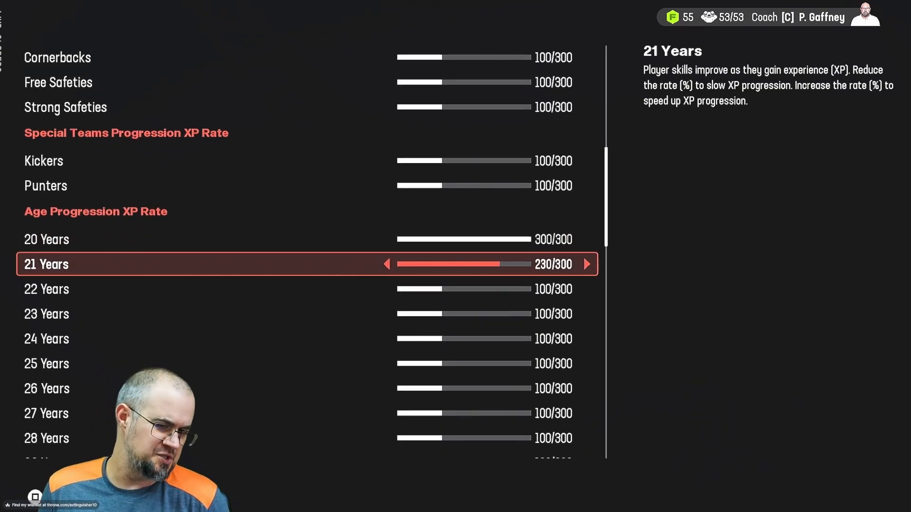
key(Right)
key(Right)
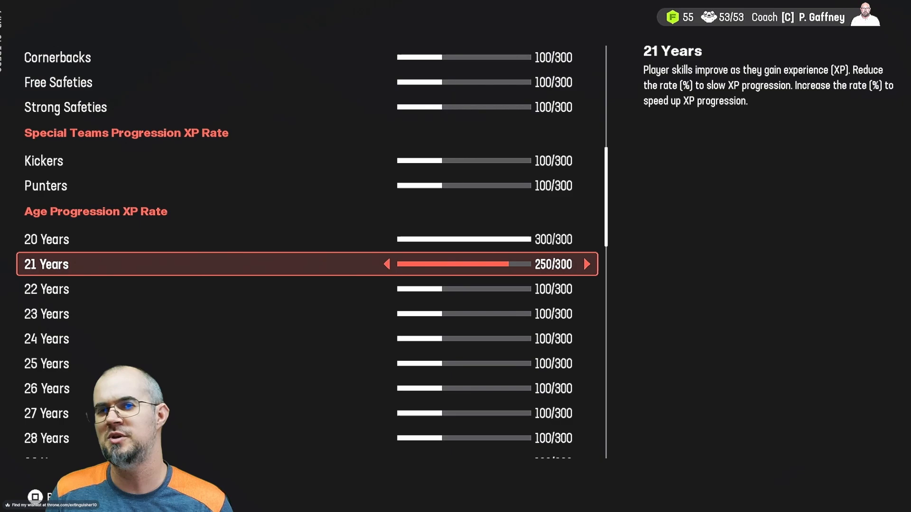
key(Down)
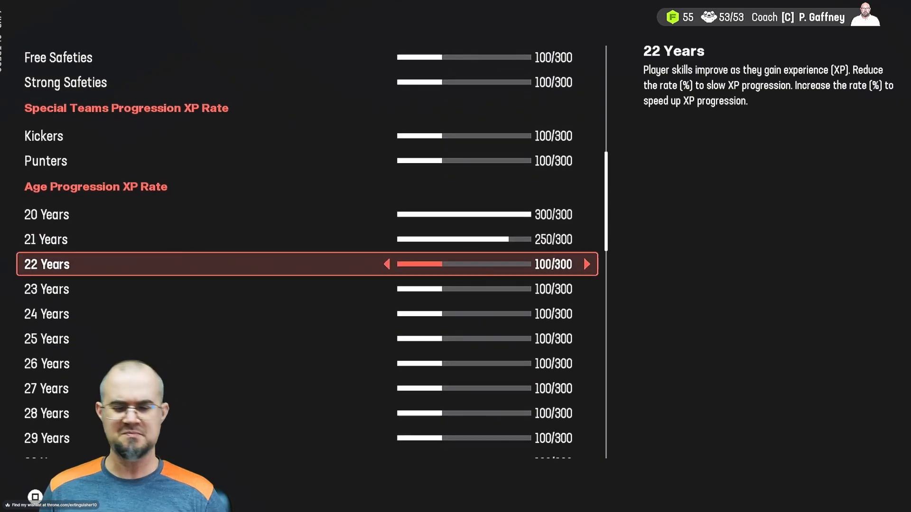
key(Right)
key(Right)
key(Right)
key(Right)
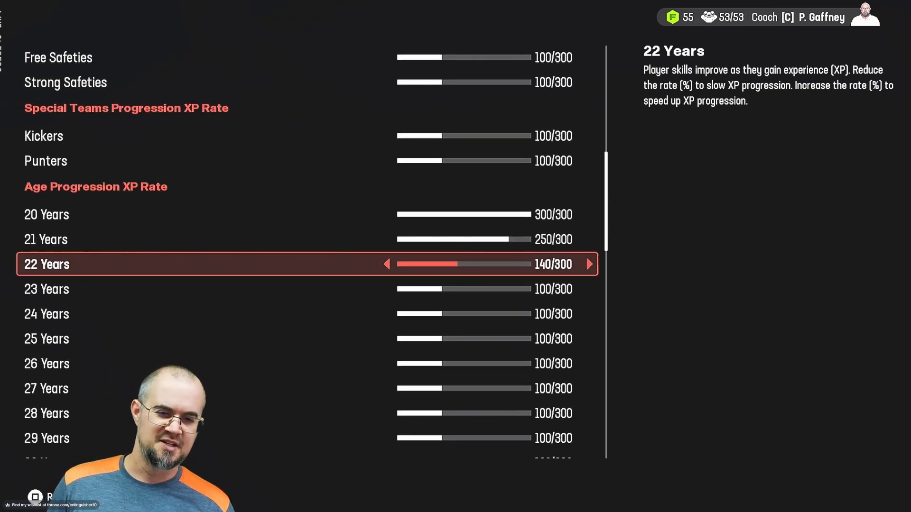
key(Right)
key(Right)
key(Right)
key(Right)
key(Right)
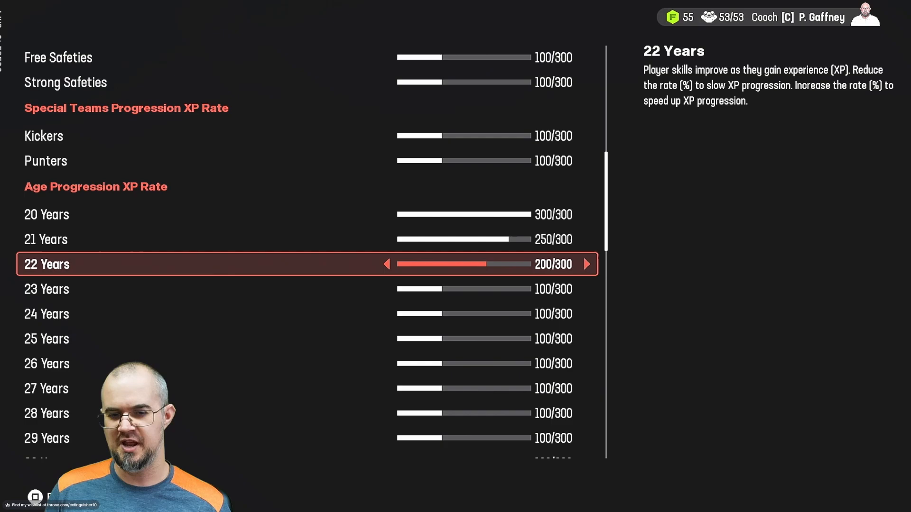
Taper age progression for 23–27 Years down to 120/300 at 26 and 110/300 at 27, leaving 28+ at 100
key(Down)
key(Right)
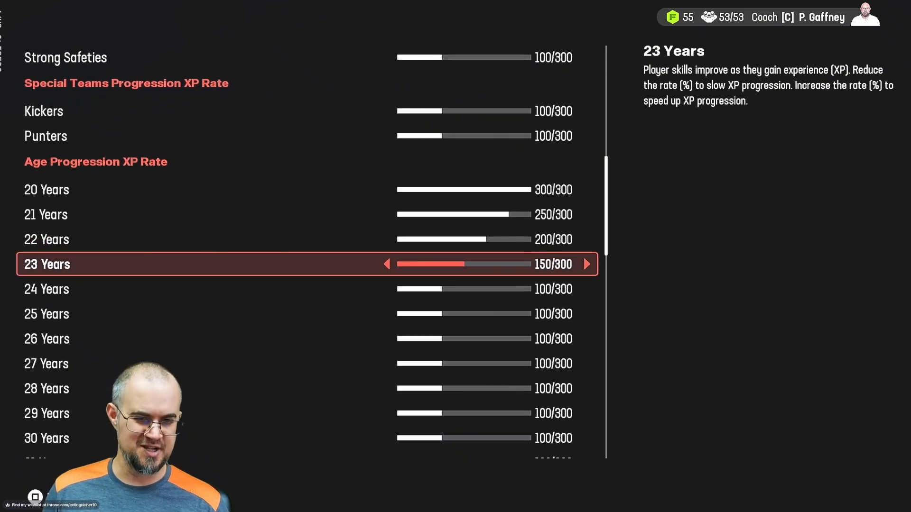
key(Down)
key(Right)
key(Right)
key(Right)
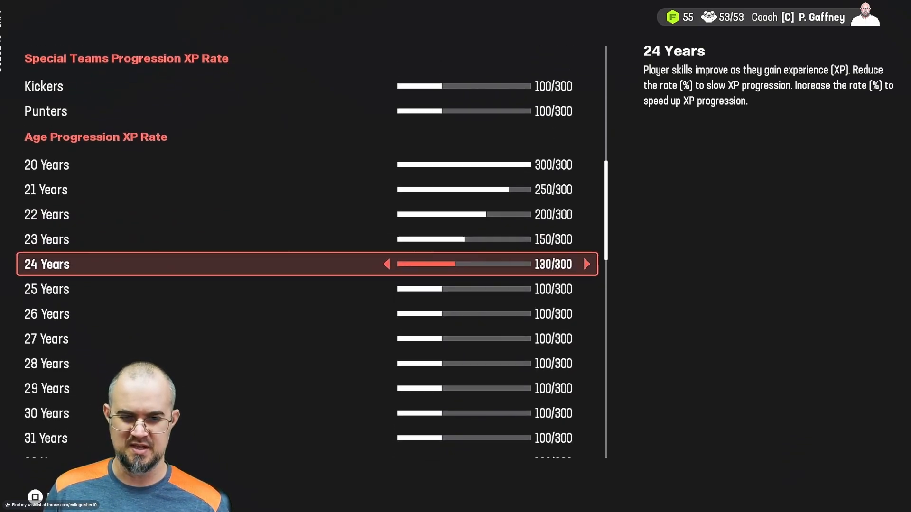
key(Down)
key(Right)
key(Right)
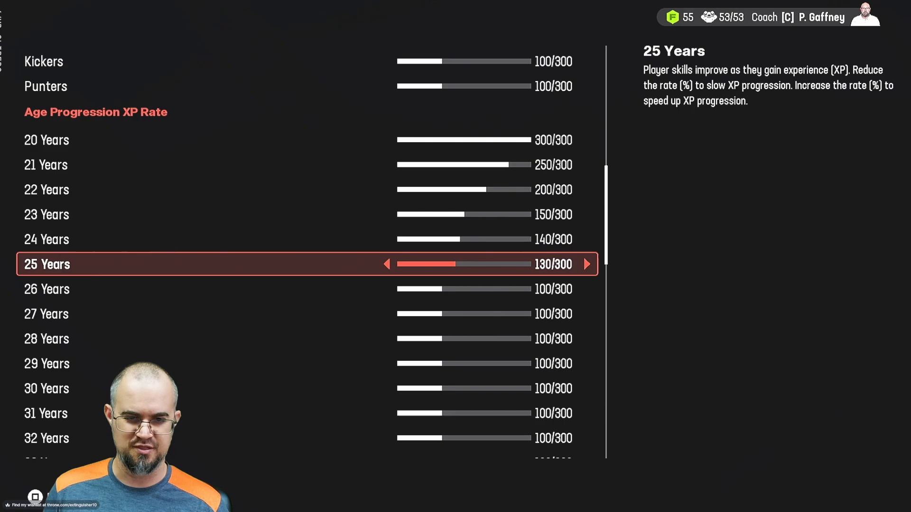
key(Down)
key(Right)
key(Right)
key(Down)
key(Right)
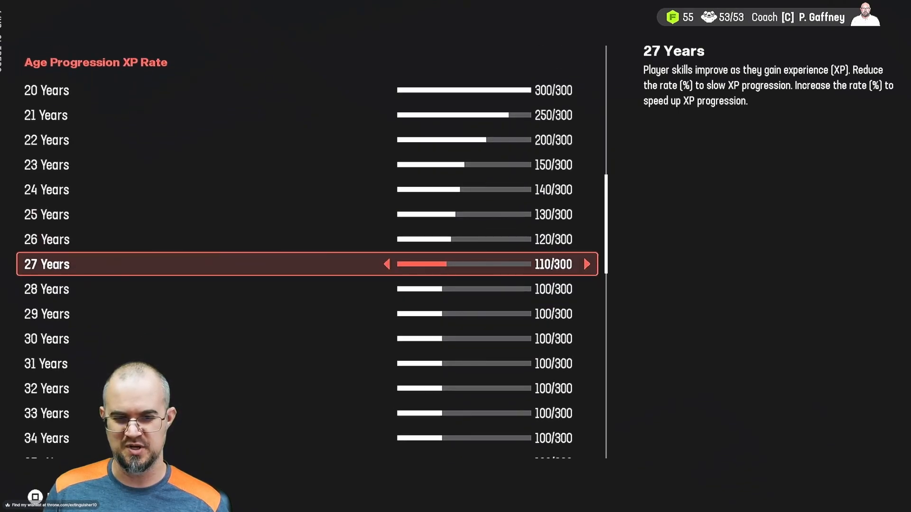
key(Down)
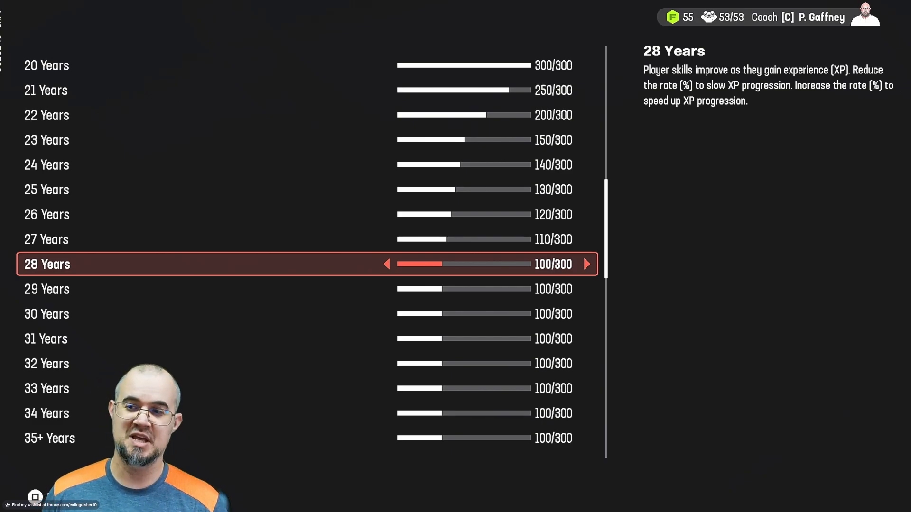
Raise the Halfbacks offensive regression rate to 180/200, leaving other positions at 100/200
key(Down)
key(Down)
key(Down)
key(Down)
key(Down)
key(Down)
key(Down)
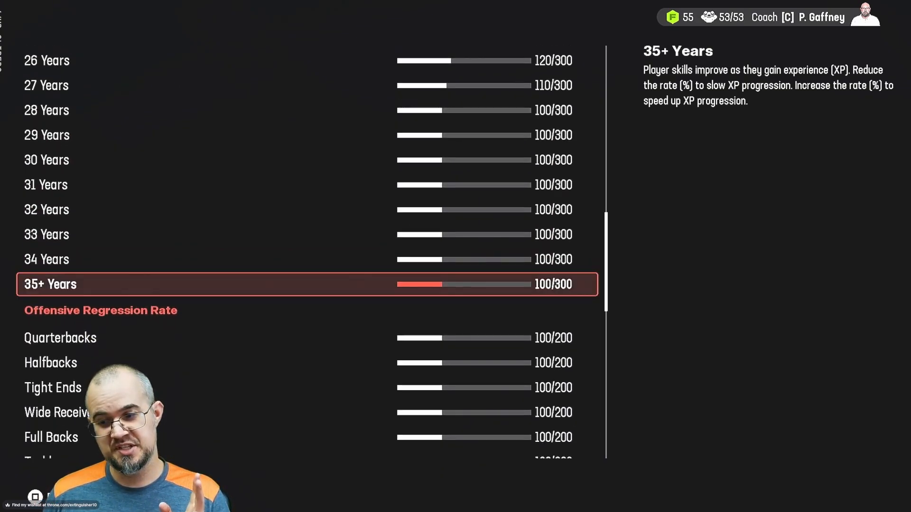
key(Down)
key(Down)
key(Down)
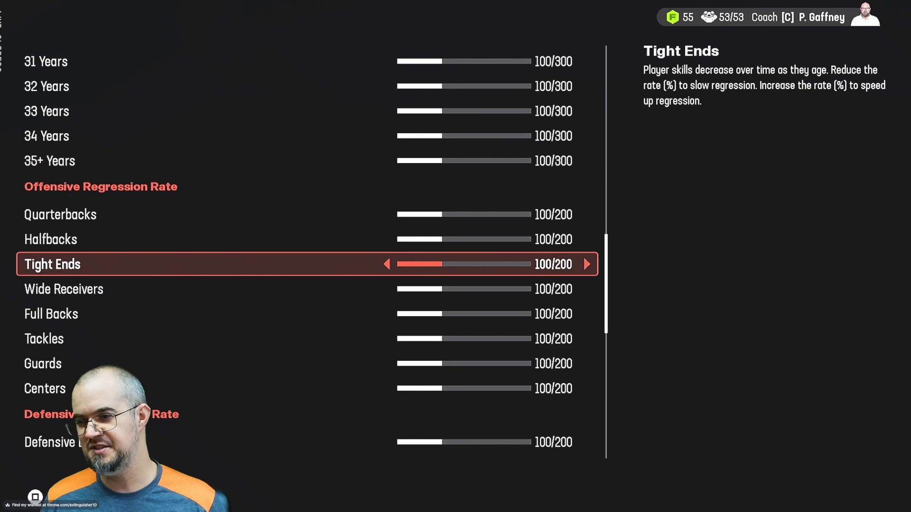
key(Up)
key(Up)
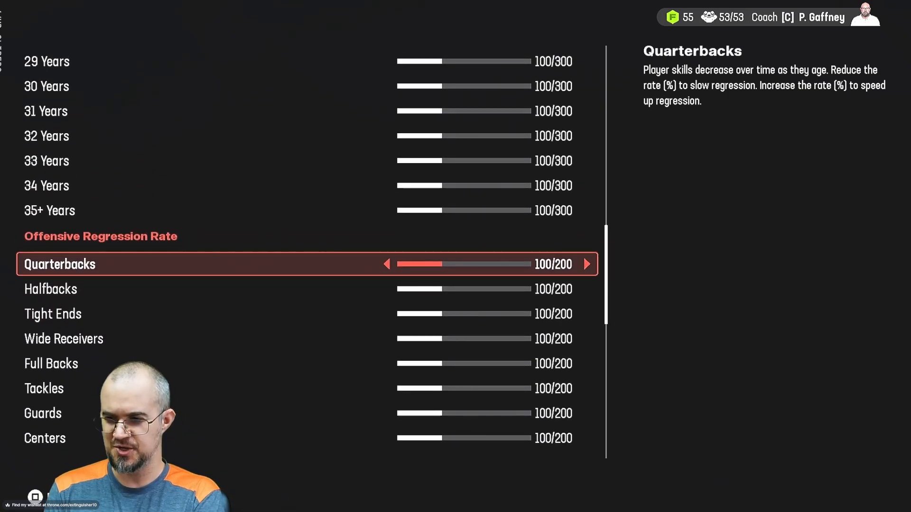
key(Down)
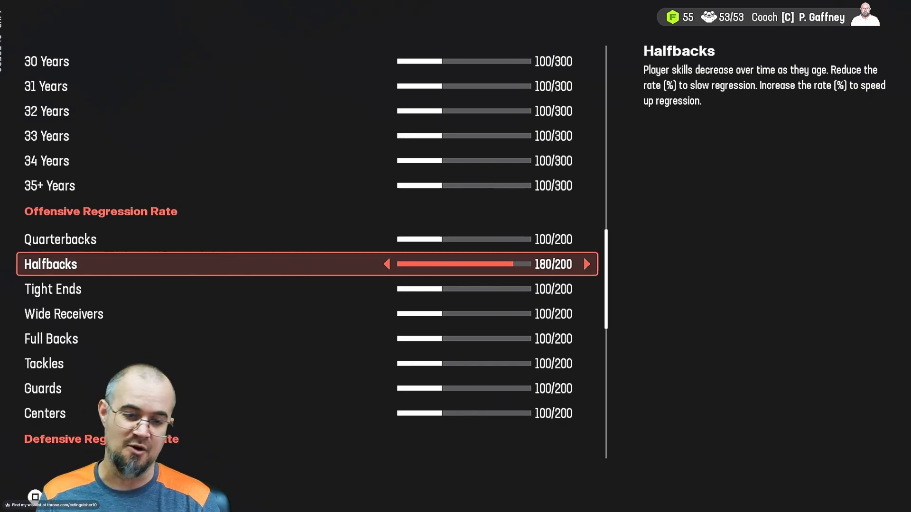
Set the 35+ Years age regression rate to the maximum 200/200
key(Down)
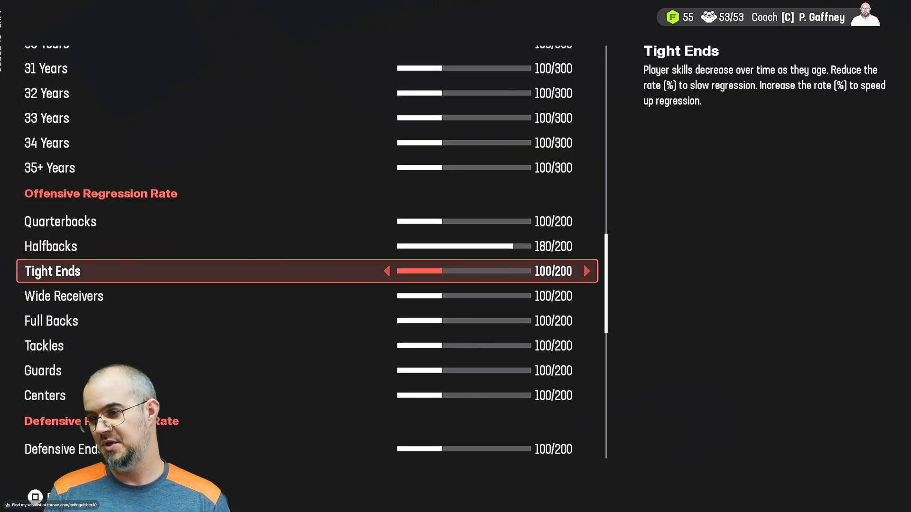
key(Down)
key(Down)
key(Down)
key(Down)
key(Down)
key(Down)
key(Down)
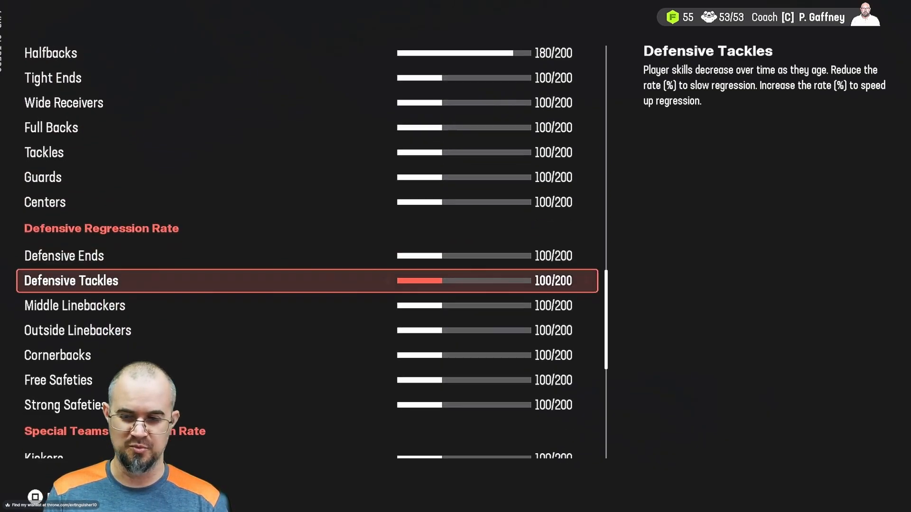
key(Down)
key(Down)
key(Down)
key(Down)
key(Down)
key(Down)
key(Down)
key(Down)
key(Down)
key(Down)
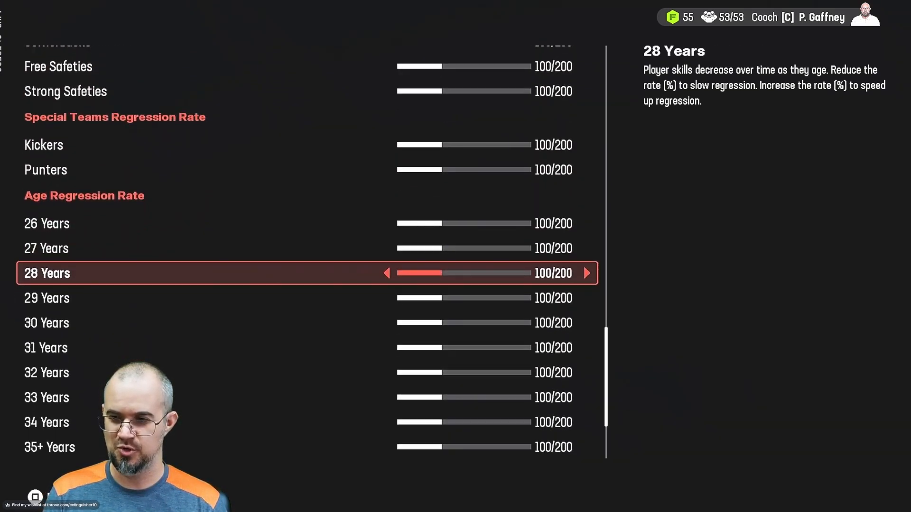
key(Down)
key(Down)
key(Down)
key(Down)
key(Down)
key(Down)
key(Down)
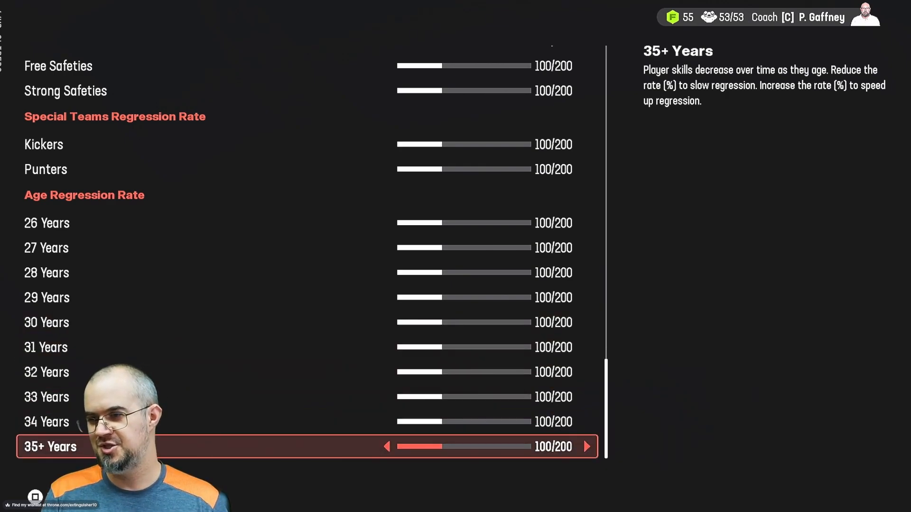
key(Right)
key(Right)
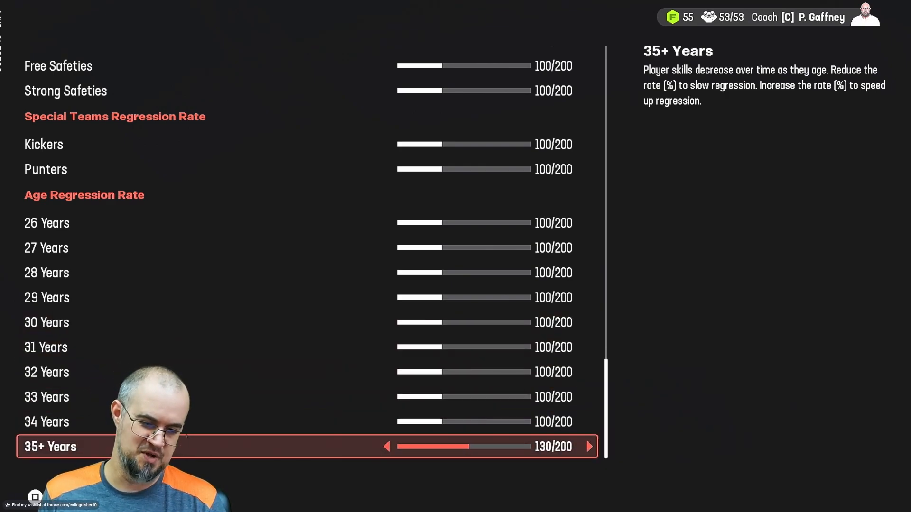
key(Right)
key(Right)
key(Right)
key(Right)
key(Right)
key(Right)
key(Right)
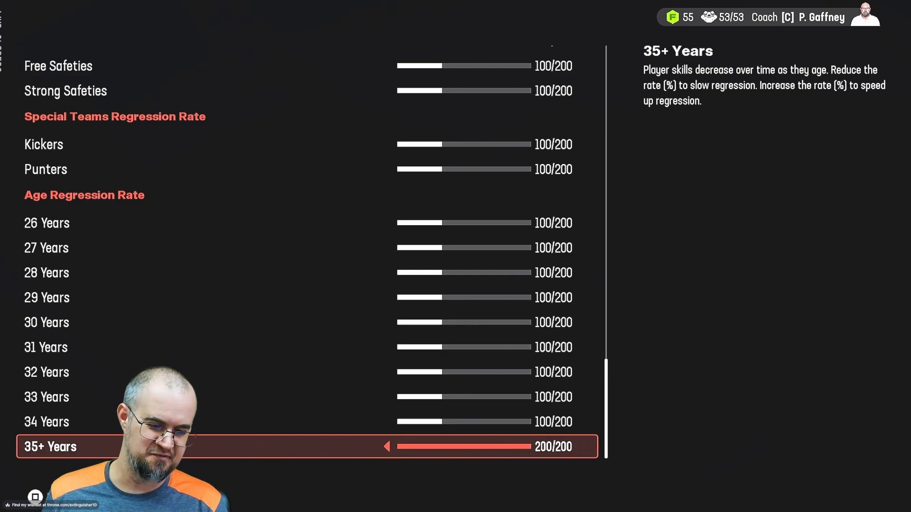
Set age regression to 150 at 34, 140 at 33, 130 at 32, 120 at 31 and 110 at 30 Years
key(Up)
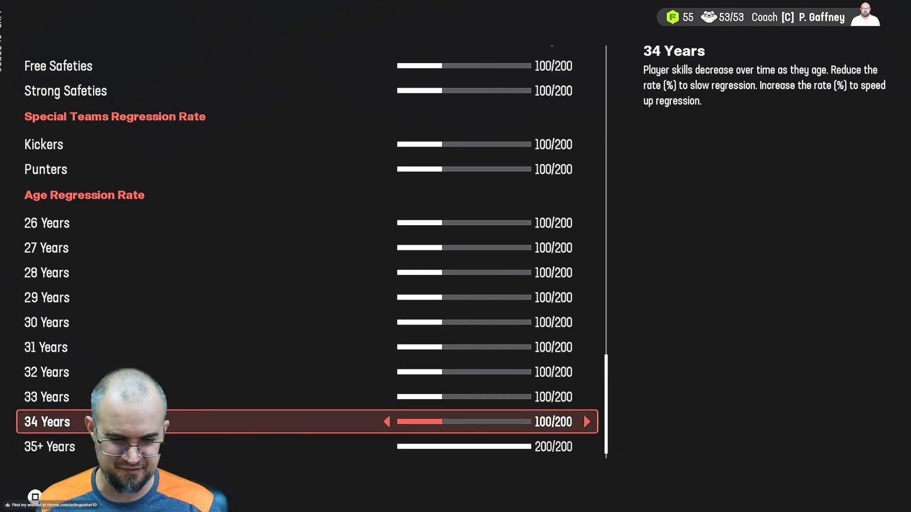
key(Right)
key(Right)
key(Right)
key(Right)
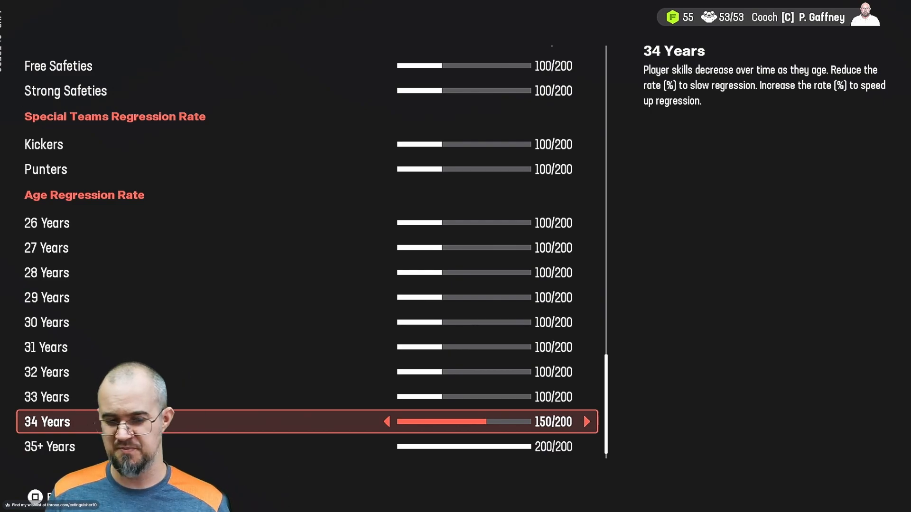
key(Up)
key(Right)
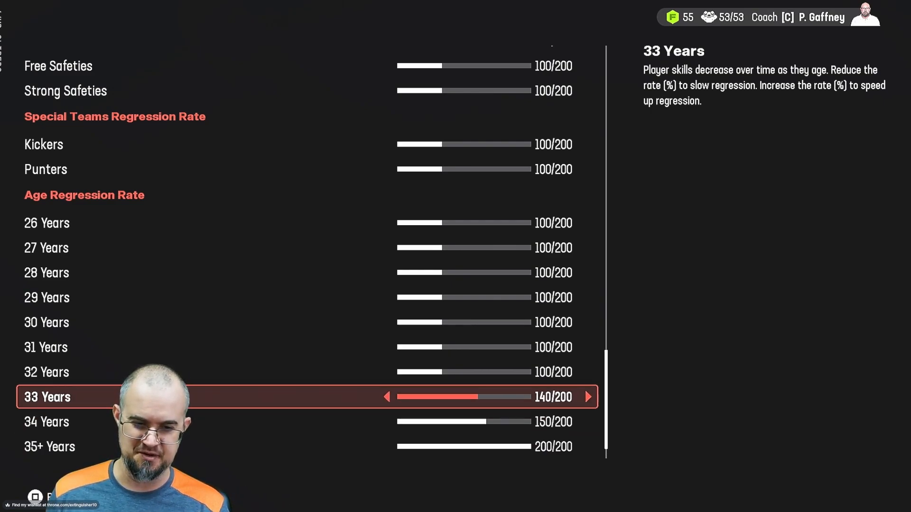
key(Up)
key(Right)
key(Right)
key(Right)
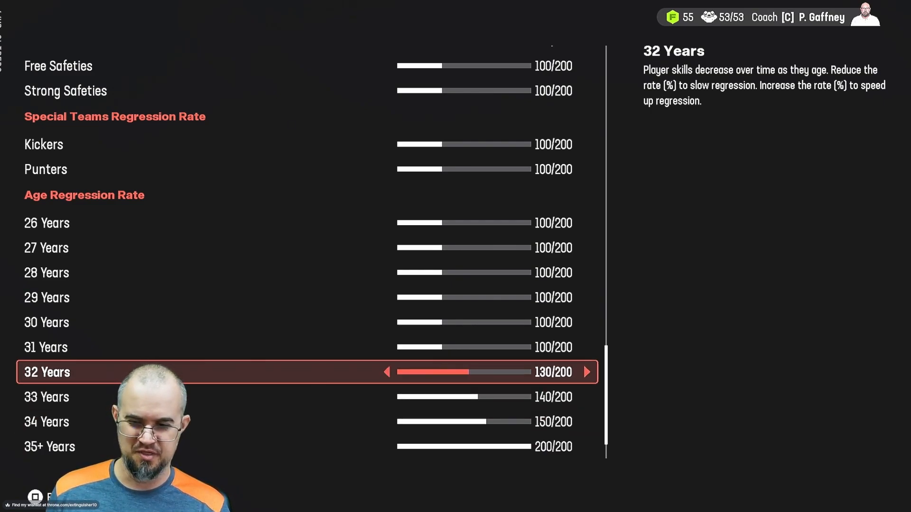
key(Up)
key(Right)
key(Right)
key(Up)
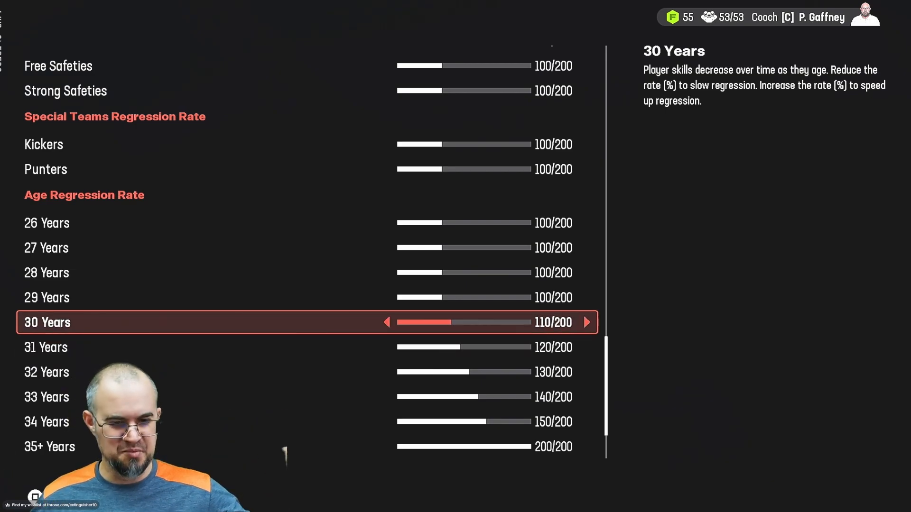
Back out of the XP Sliders to the Franchise Settings list
key(Escape)
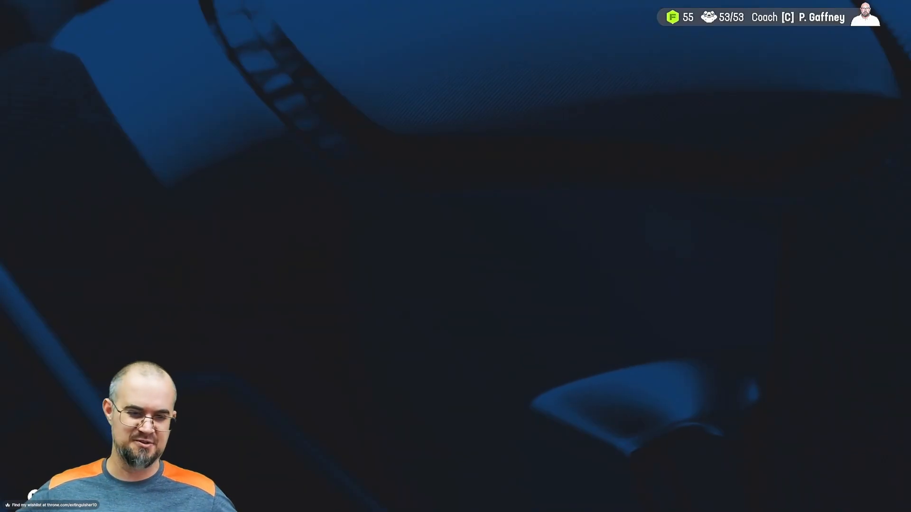